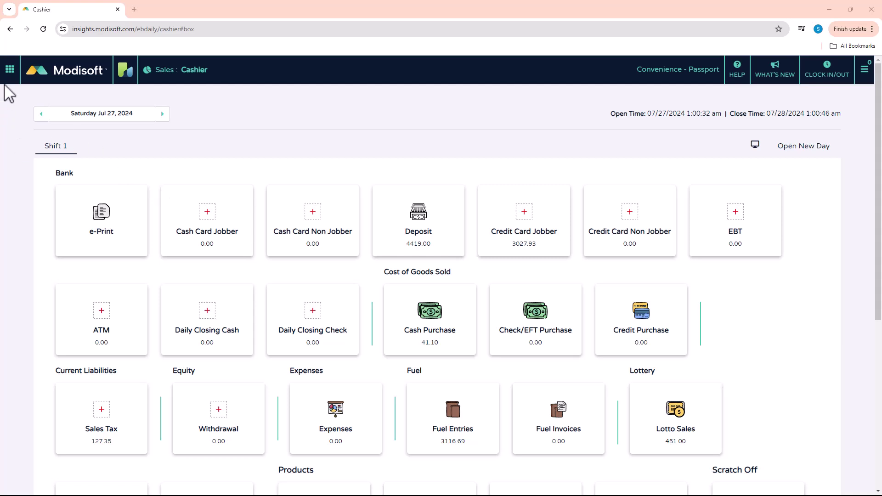
- Open the Price Group page of the Products section
left_click(10, 70)
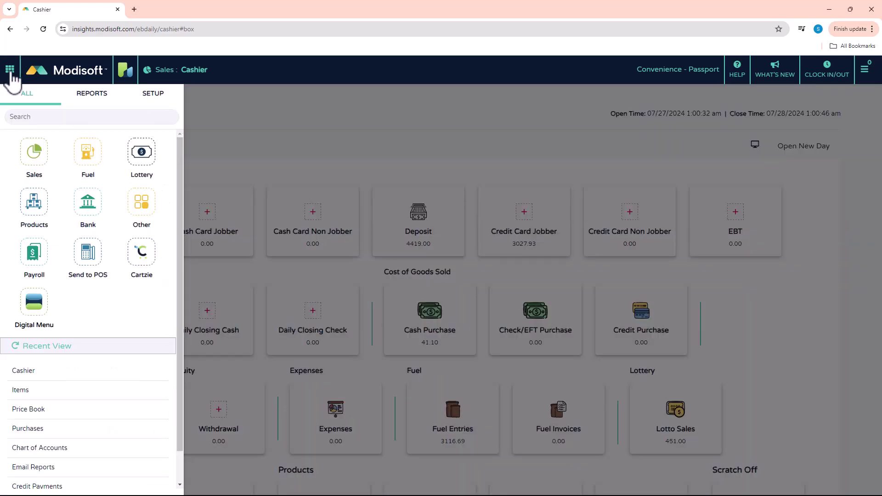
left_click(35, 202)
left_click(27, 287)
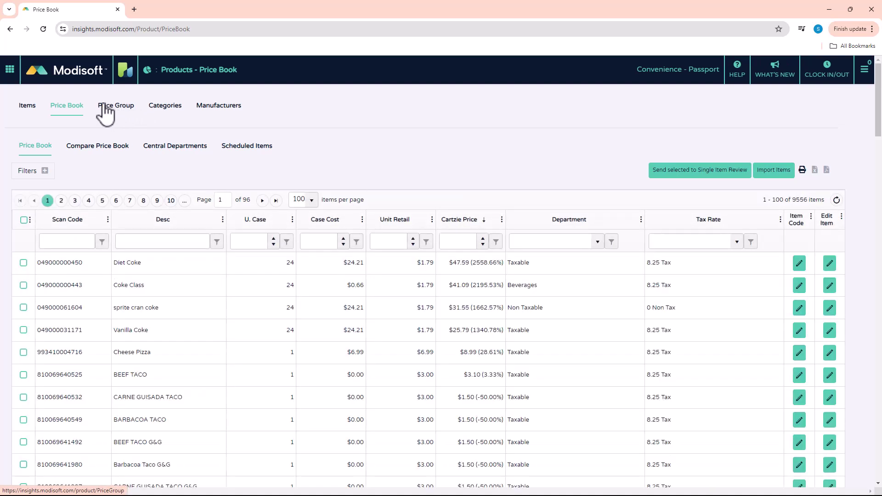
left_click(105, 110)
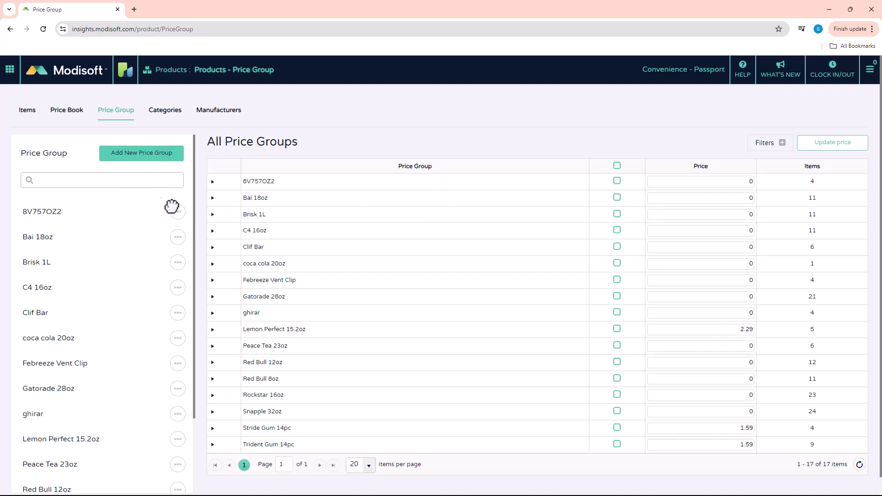
- Create a new price group named "Nature Valley Bars .99" and save it
left_click(125, 156)
left_click(482, 102)
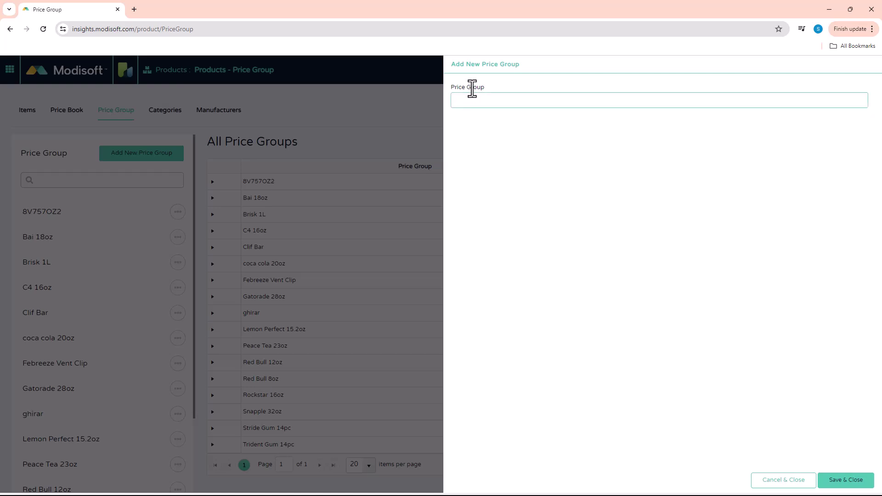
type("Nature Valley Bars .99.99")
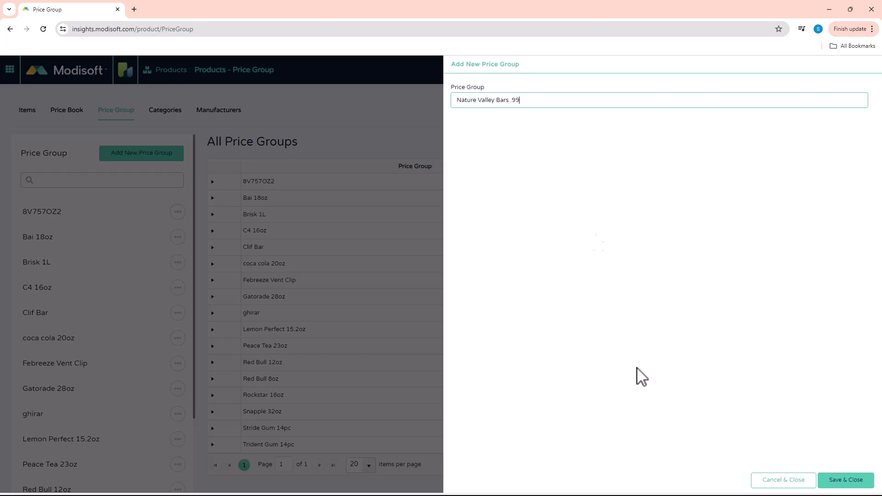
left_click(844, 481)
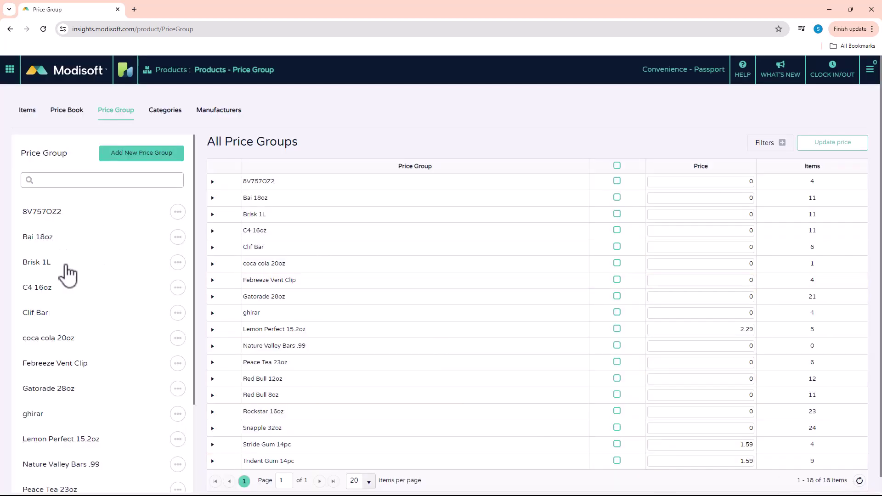
- Open the Nature Valley Bars .99 price group, start adding items to it and review the available search criteria
scroll(68, 274, "down", 3)
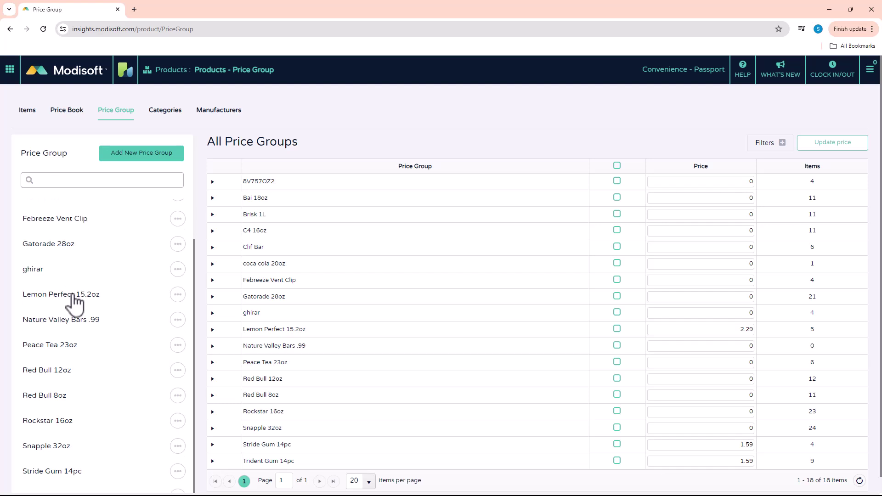
left_click(48, 319)
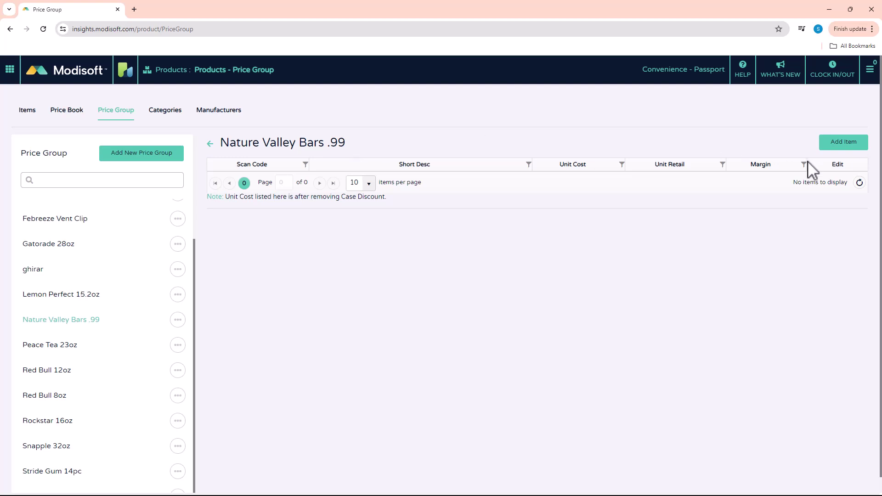
left_click(841, 146)
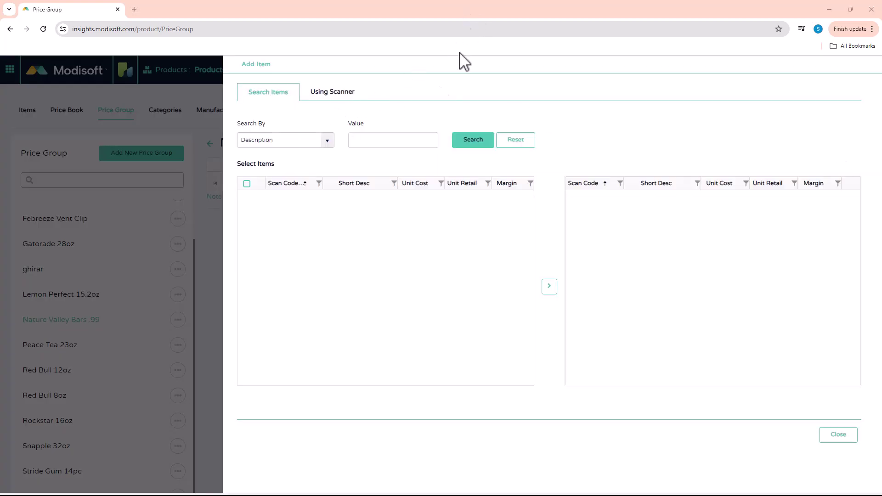
left_click(328, 141)
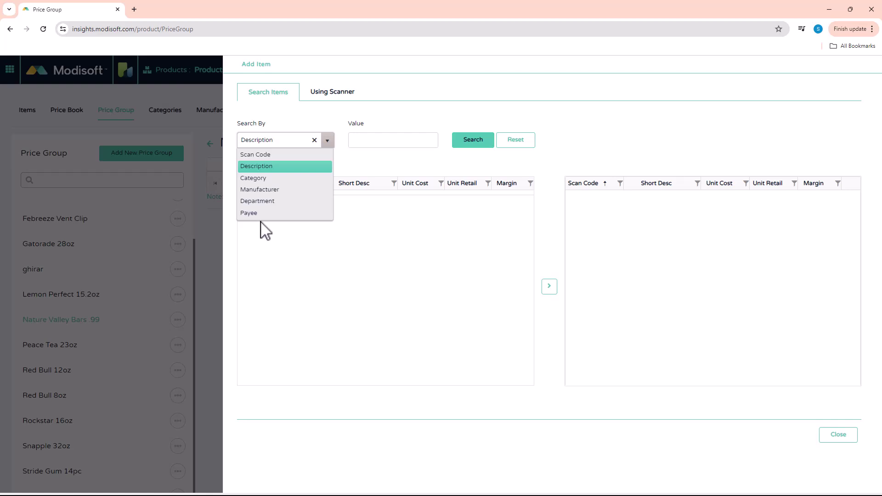
left_click(339, 130)
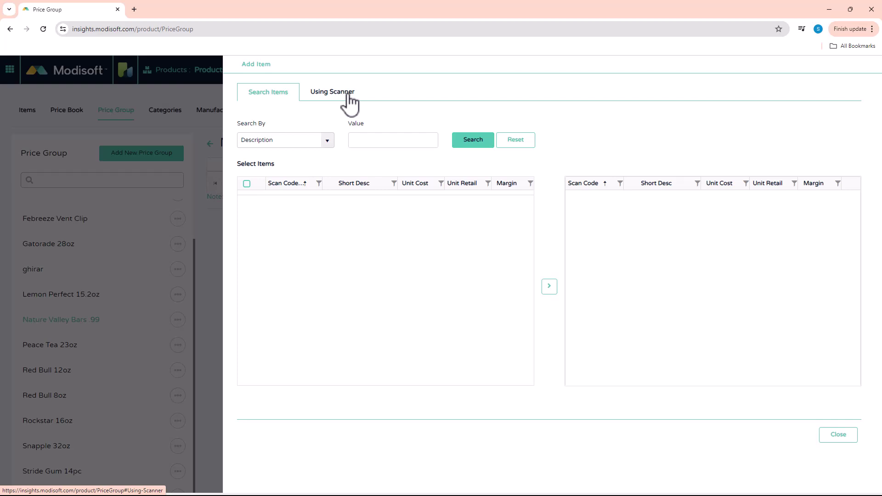
left_click(327, 98)
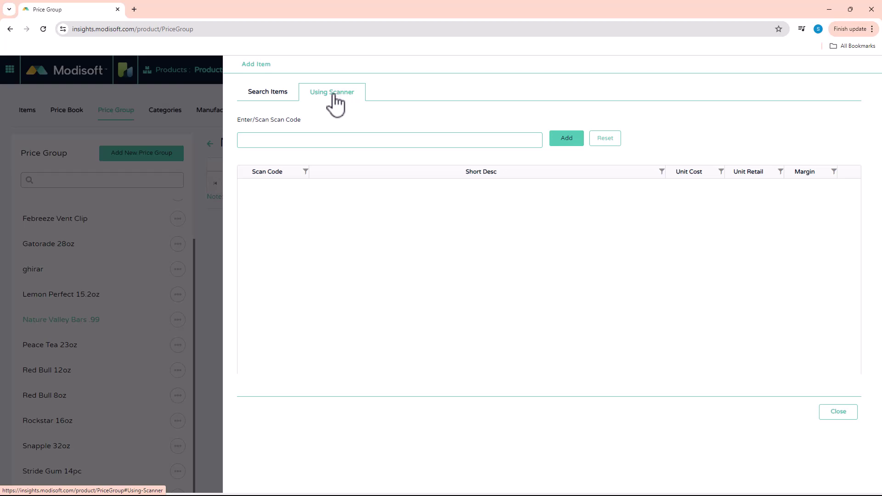
type("016000507661")
key("Return")
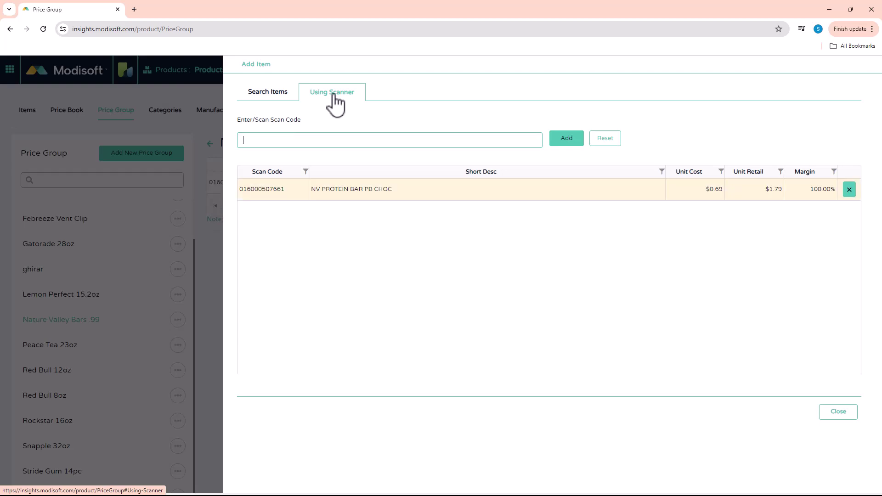
type("016000439894")
key("Return")
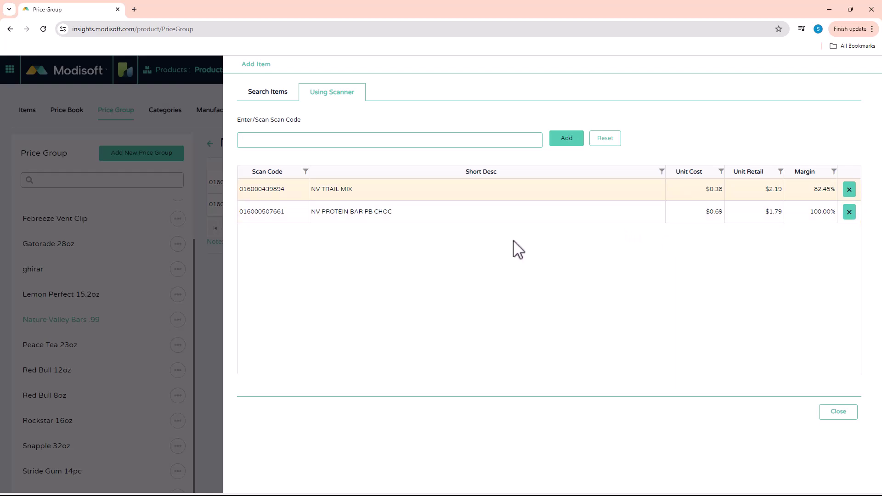
- Search the items to add by description for "nv"
left_click(271, 97)
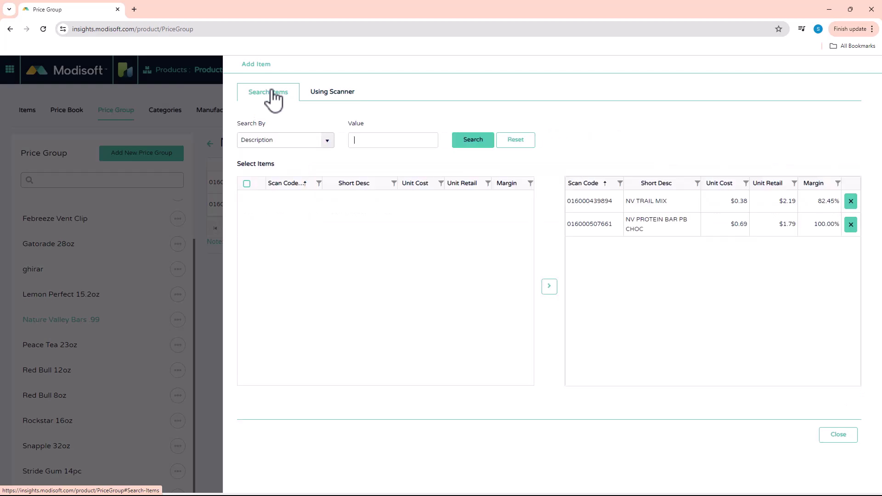
left_click(368, 140)
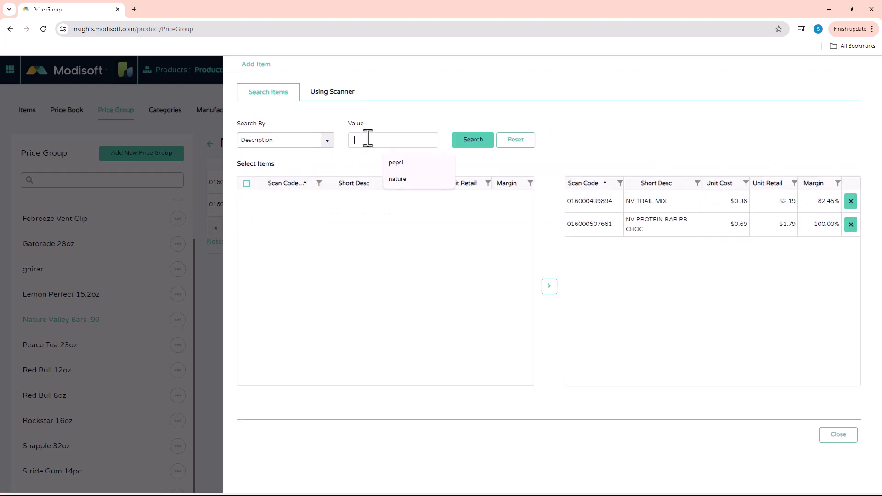
type("nv")
key("Return")
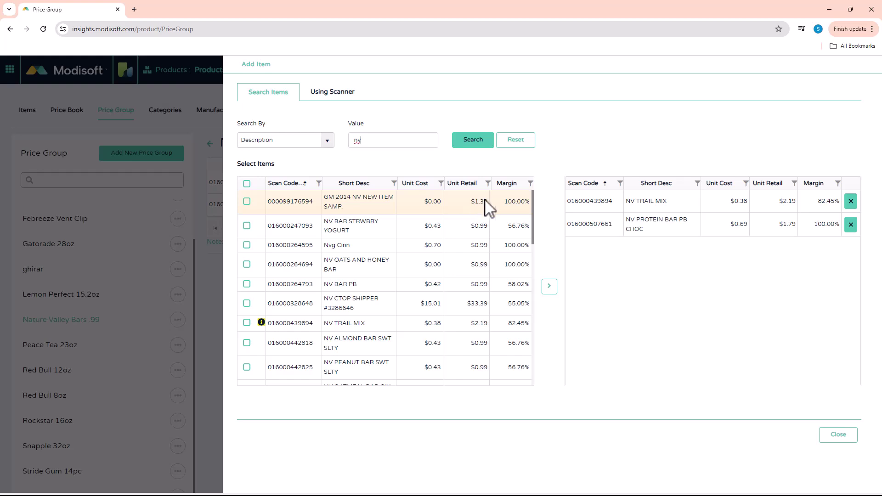
- Filter the found items to those with a unit retail equal to .99
scroll(469, 248, "down", 1)
scroll(470, 252, "down", 3)
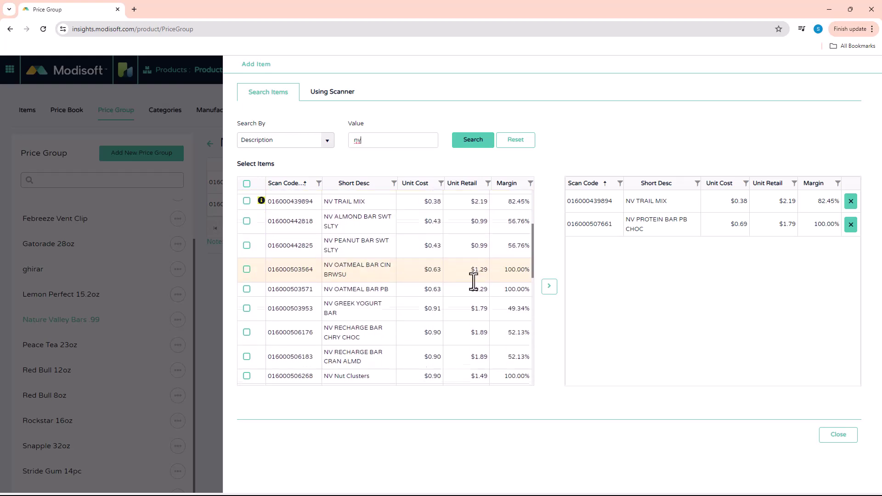
scroll(474, 297, "up", 5)
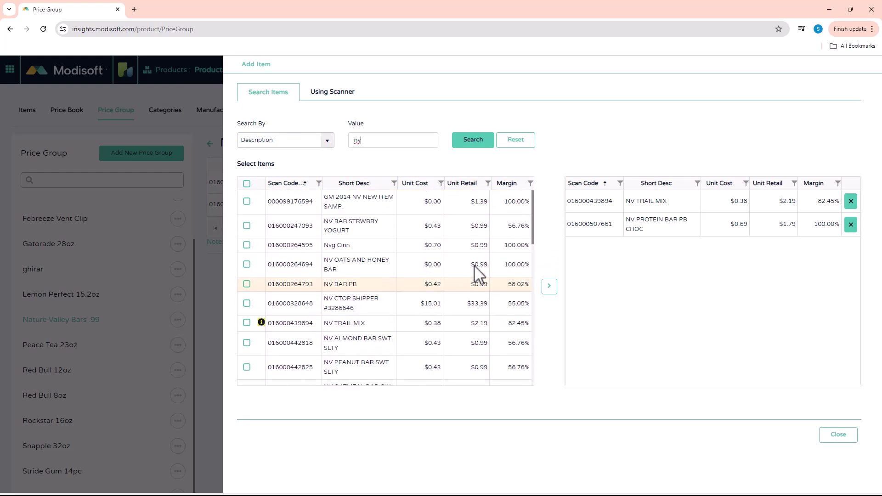
left_click(488, 184)
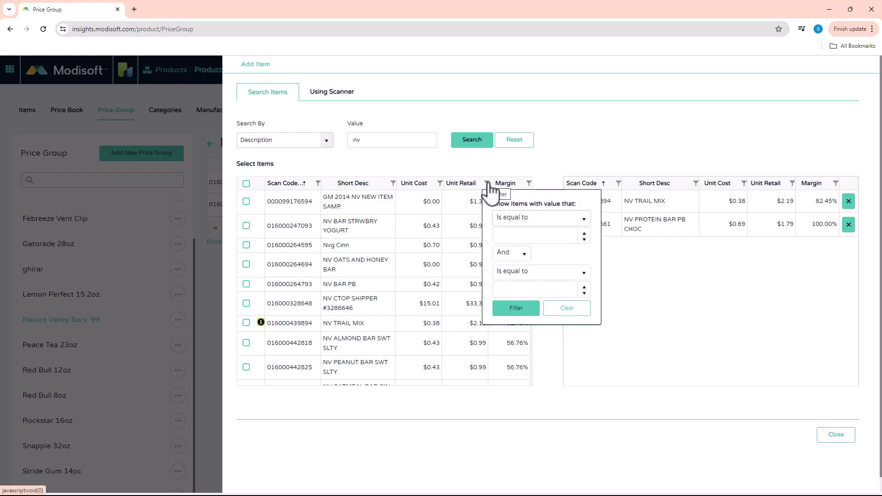
left_click(522, 235)
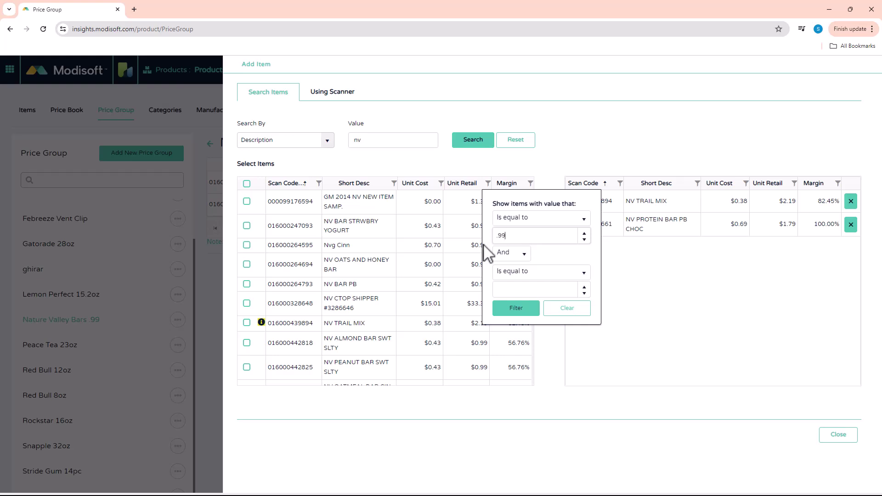
left_click(529, 315)
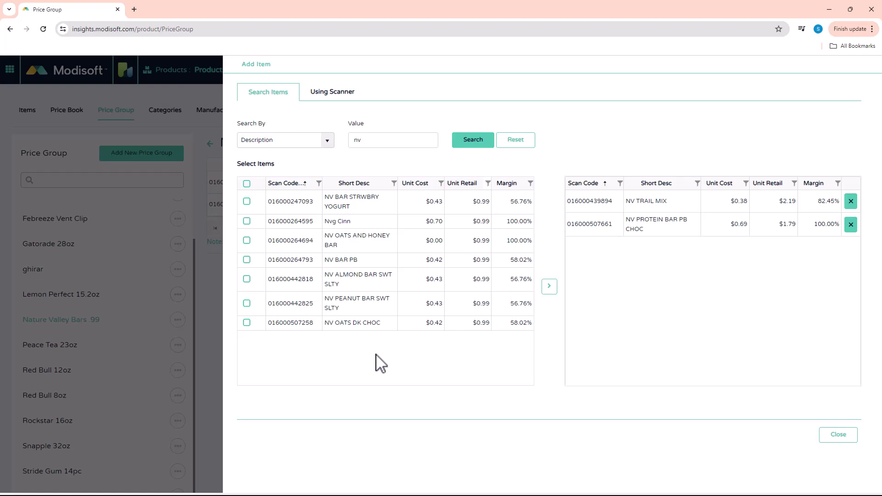
- Add all the filtered NV items to the price group and close the item selection
left_click(247, 184)
left_click(551, 287)
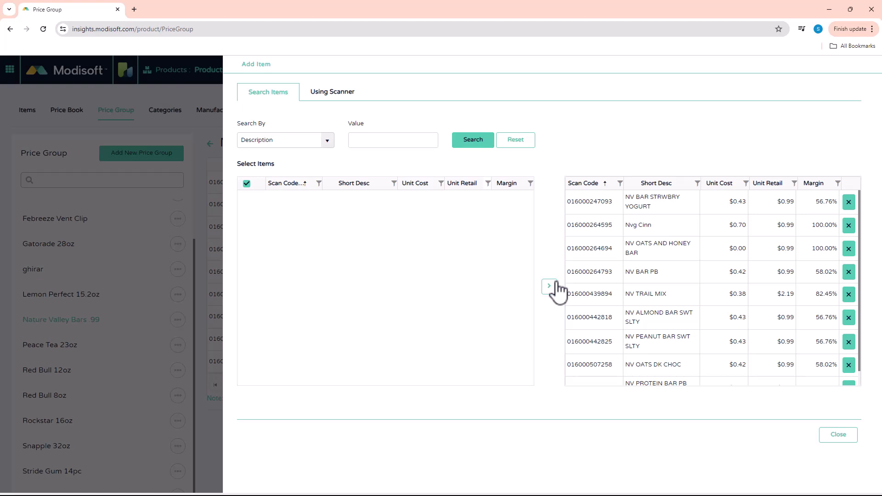
left_click(837, 435)
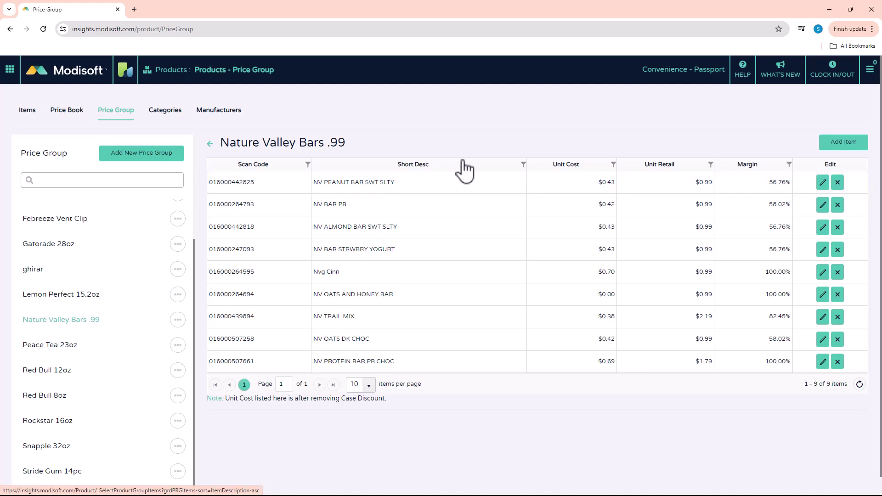
- Delete NV TRAIL MIX and NV PROTEIN BAR PB CHOC from the Nature Valley Bars .99 group
scroll(429, 157, "down", 1)
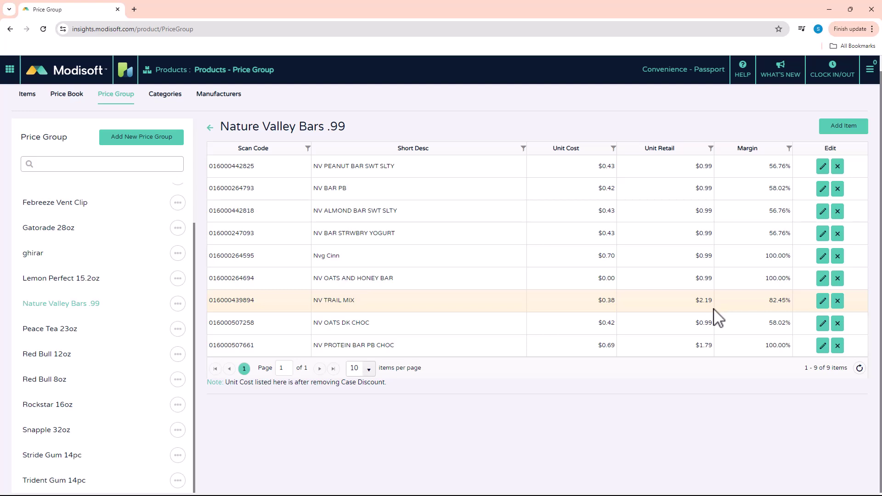
left_click(837, 300)
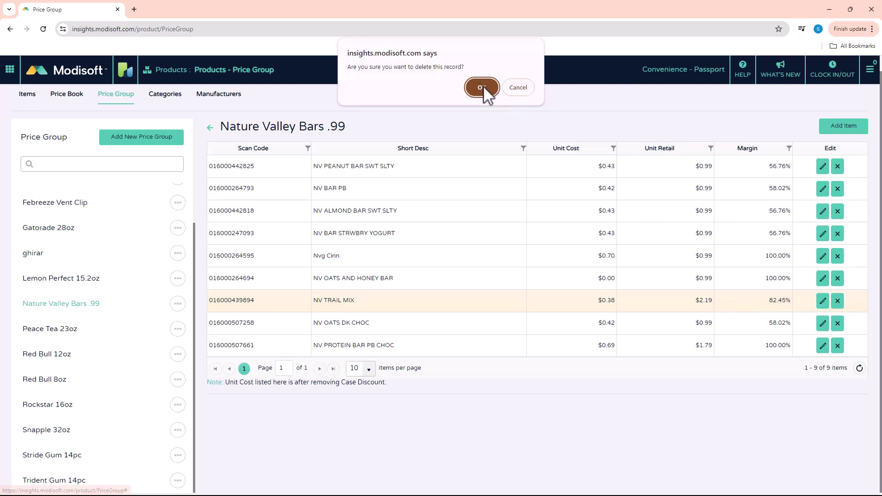
left_click(483, 84)
left_click(837, 323)
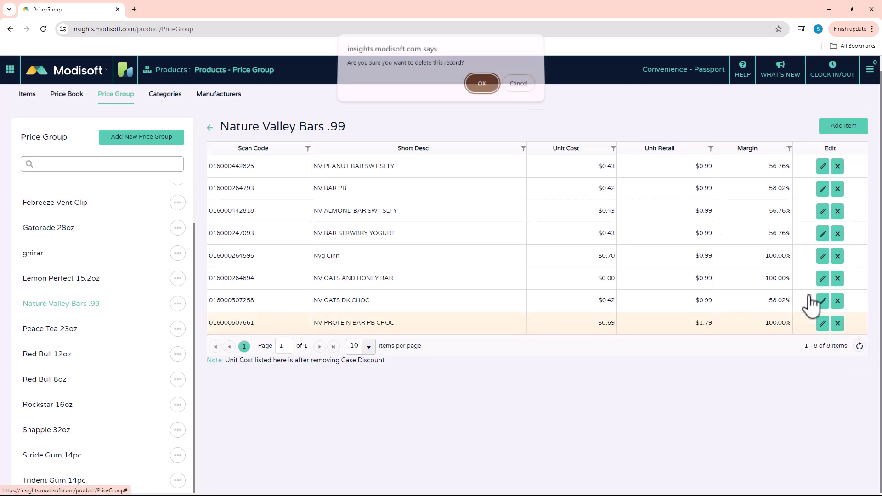
left_click(480, 87)
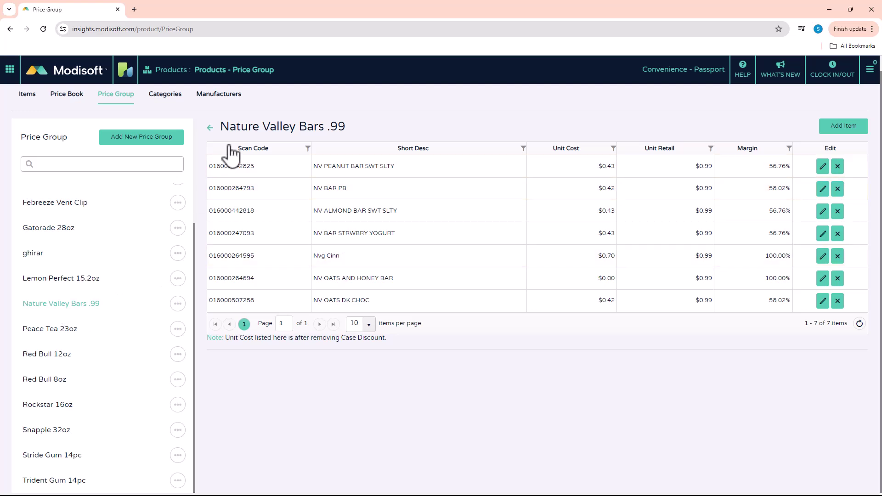
- Return to all price groups and filter the list by Nature Valley Bars .99
left_click(211, 131)
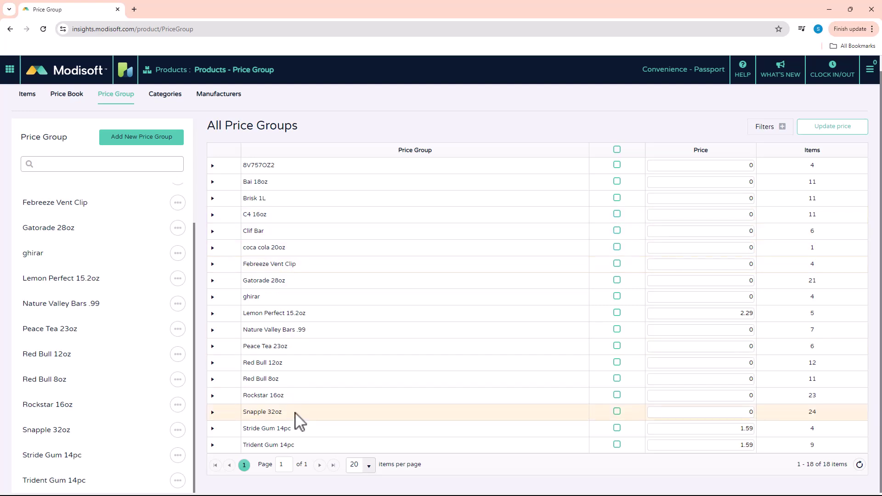
left_click(772, 128)
left_click(262, 174)
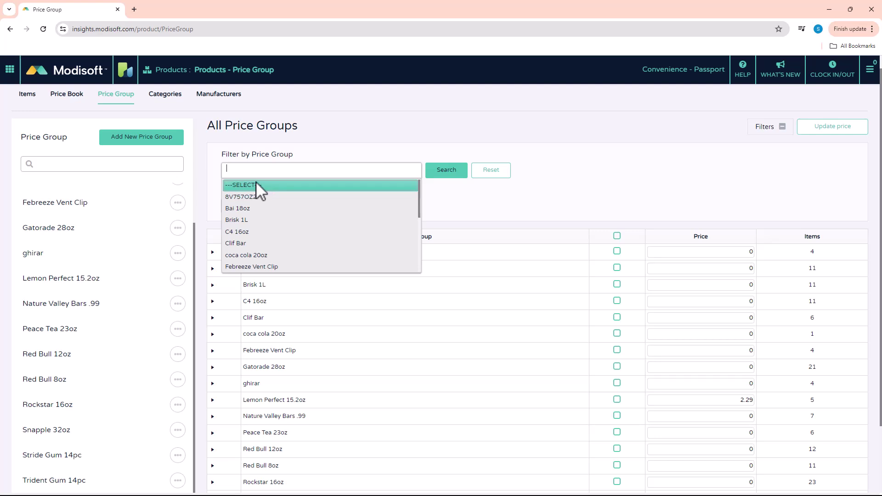
scroll(285, 210, "down", 3)
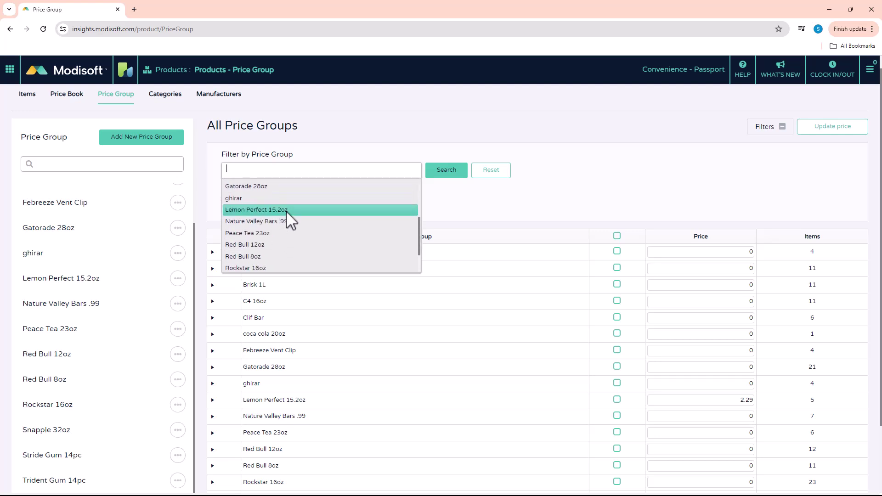
left_click(281, 221)
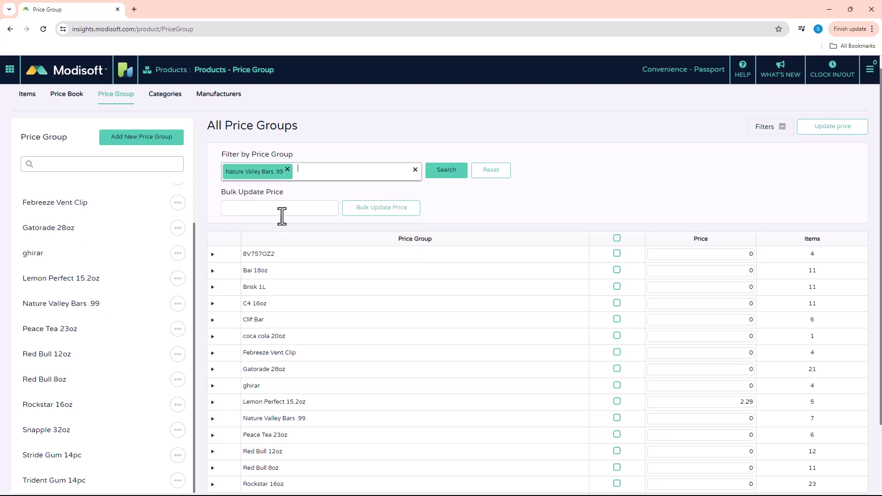
left_click(446, 172)
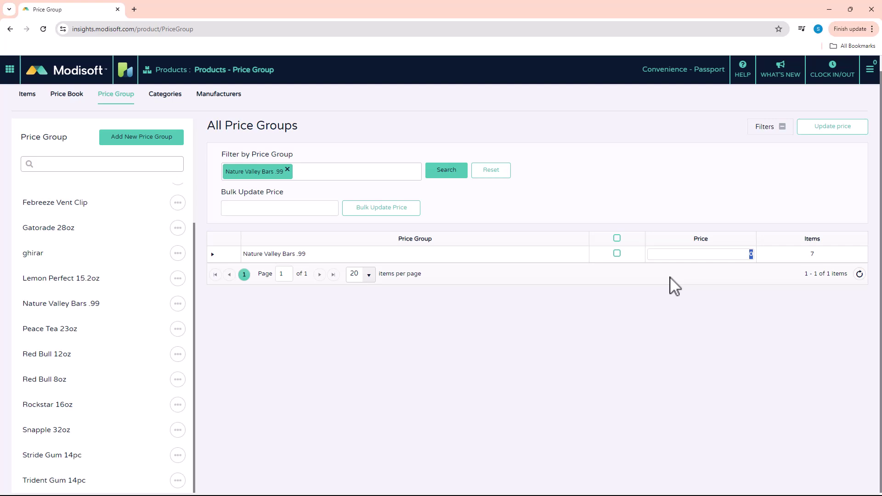
- Set the Nature Valley Bars .99 group's price to 1.19 and update it
left_click(743, 254)
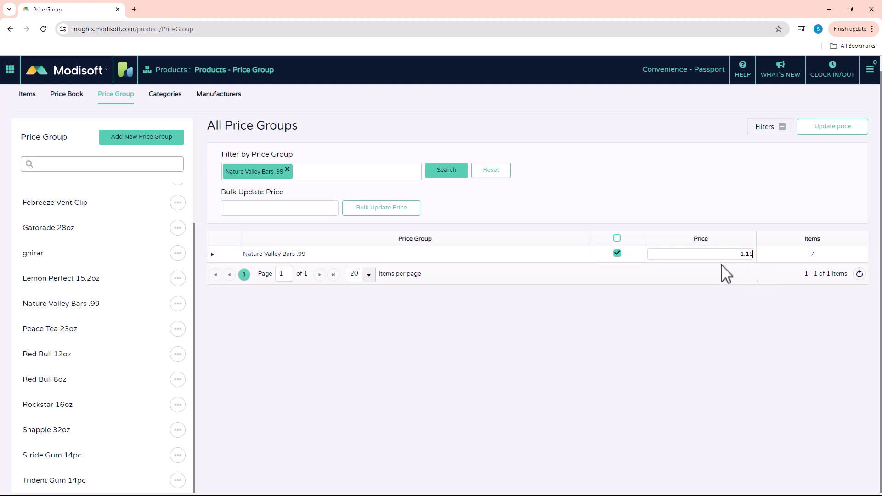
left_click(842, 127)
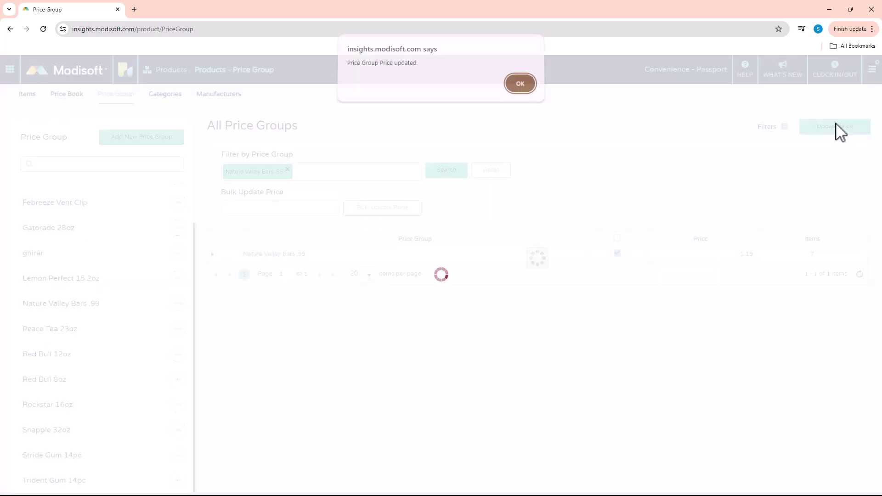
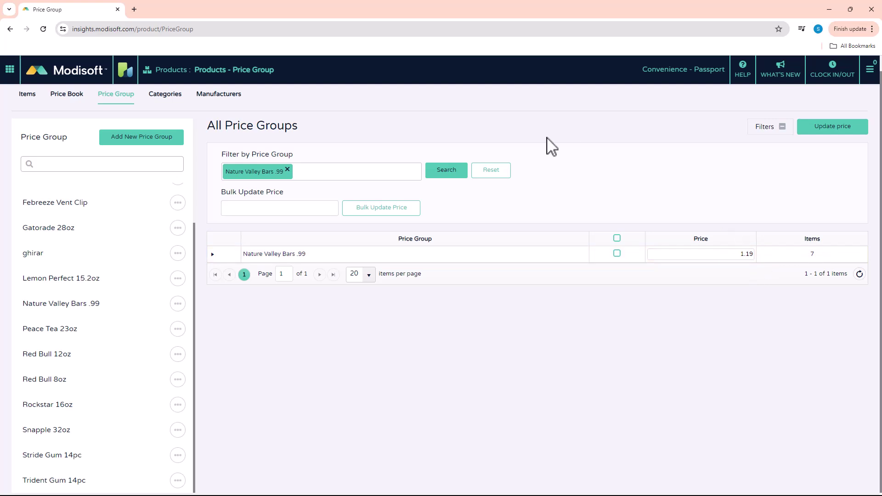
- Reset the price group filter and bulk update the price of the Stride Gum 14pc and Trident Gum 14pc groups to 1.49
left_click(492, 172)
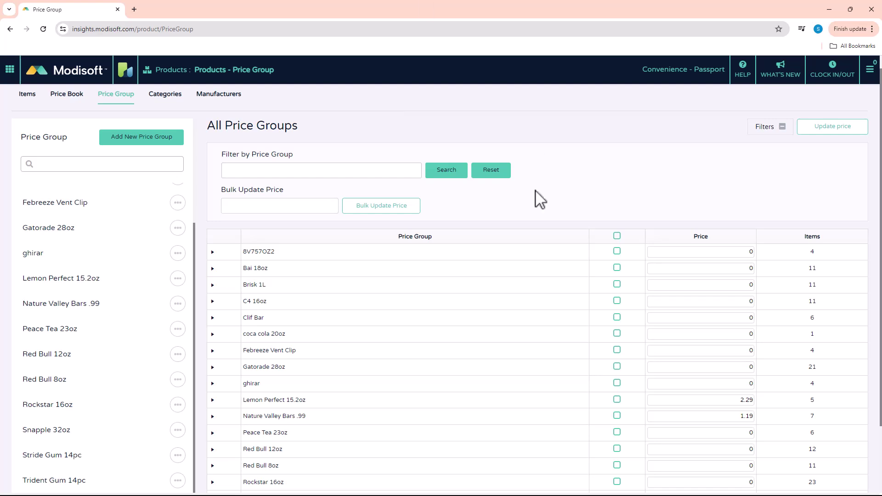
scroll(459, 175, "down", 2)
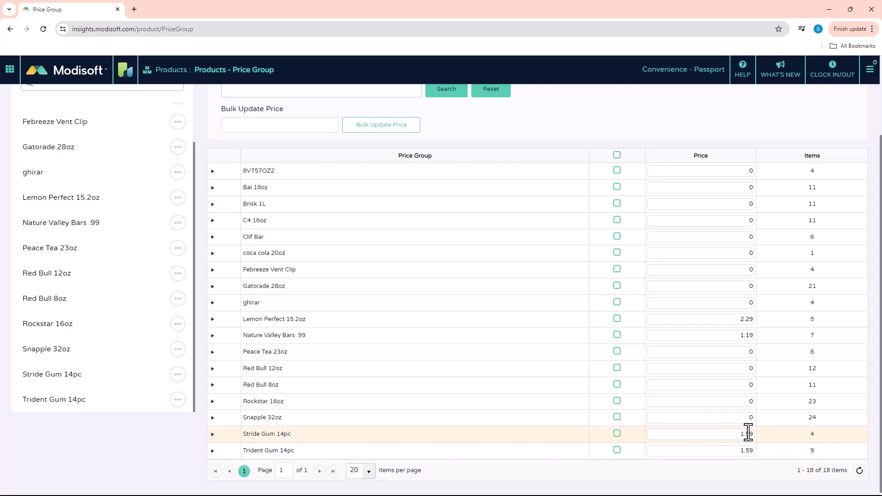
left_click(616, 433)
left_click(616, 450)
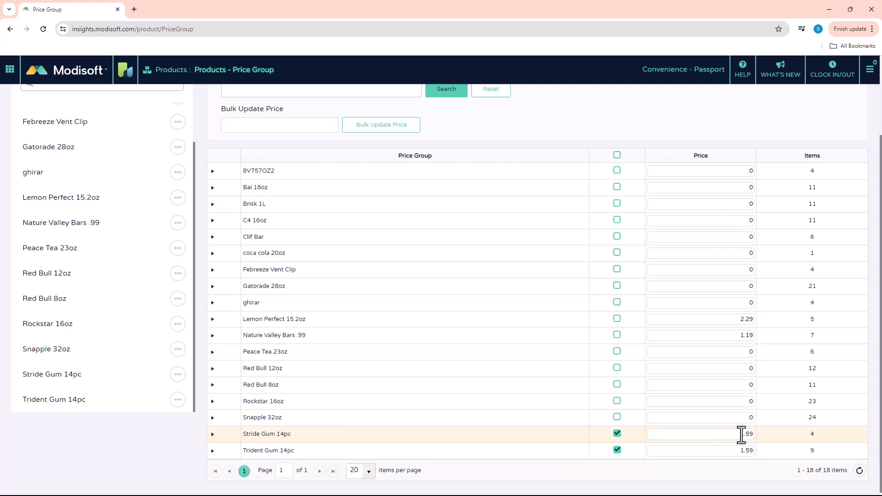
left_click(271, 127)
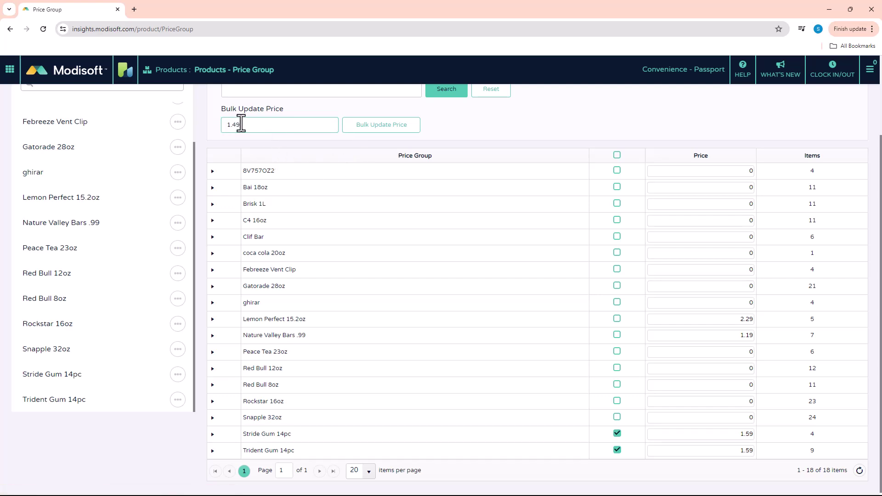
left_click(376, 126)
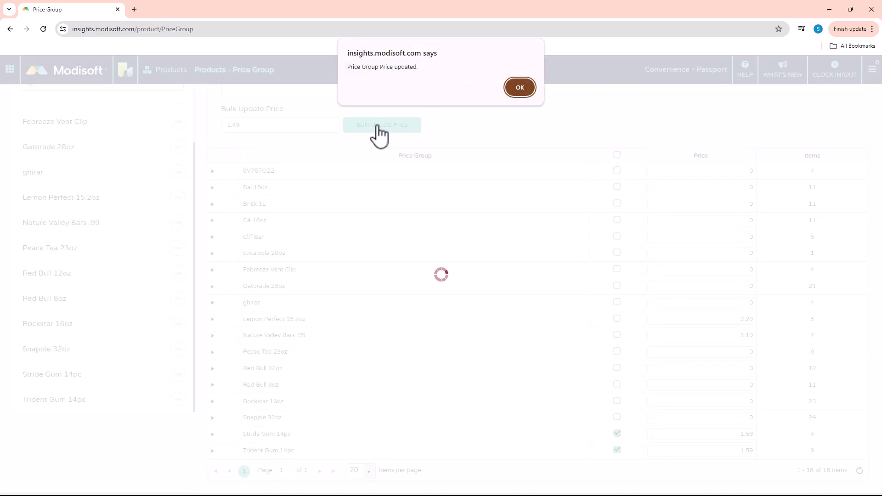
left_click(520, 85)
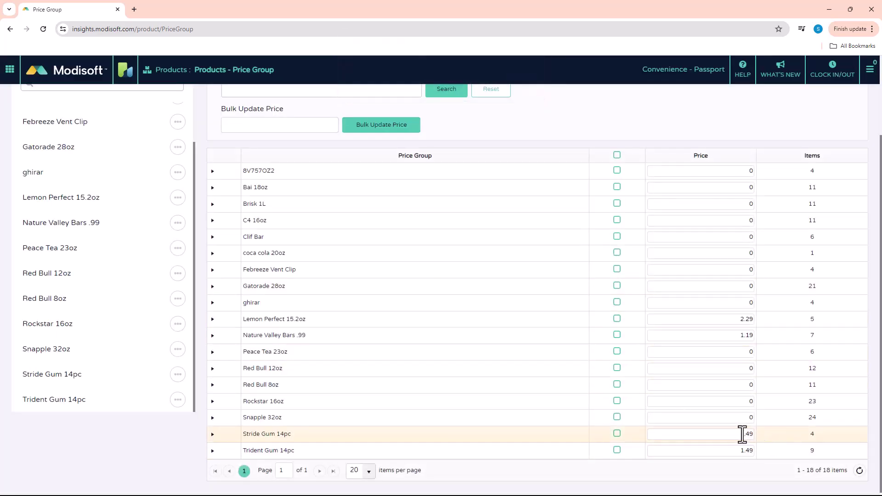
- Expand the Stride Gum 14pc and Trident Gum 14pc groups in turn to check their items' unit retail prices, collapsing each one
left_click(213, 434)
scroll(305, 374, "down", 3)
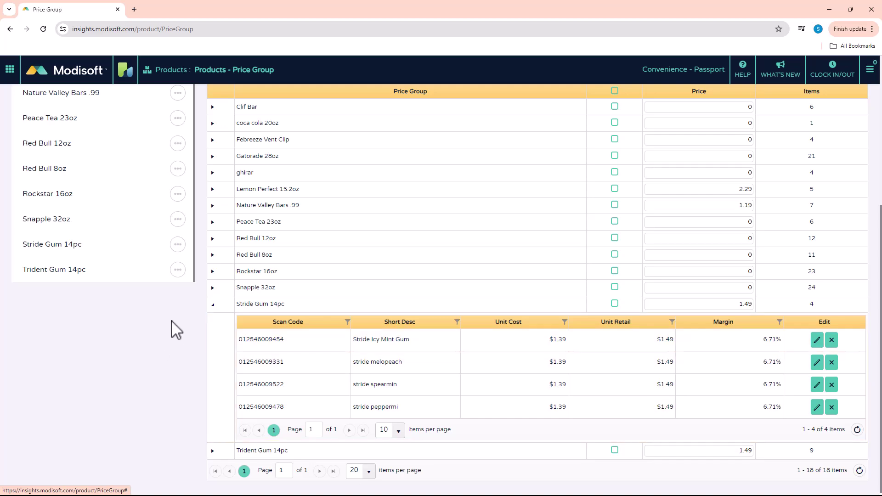
left_click(214, 304)
left_click(212, 450)
scroll(387, 387, "down", 5)
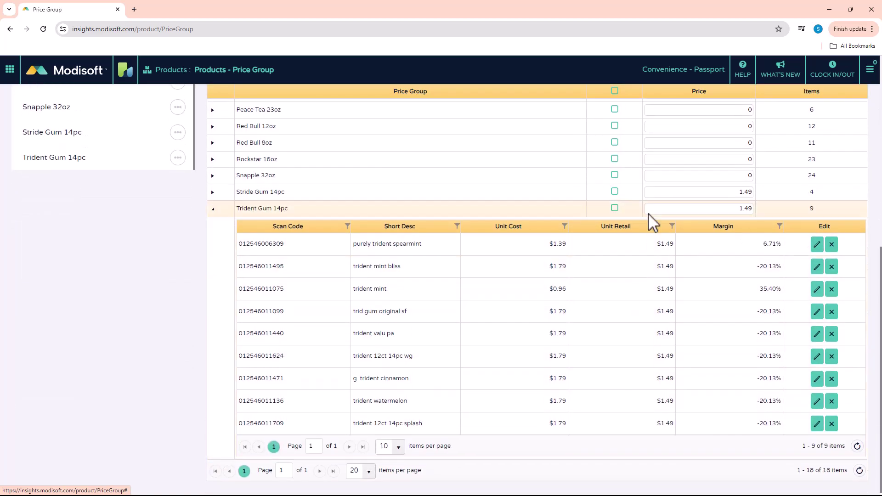
left_click(213, 210)
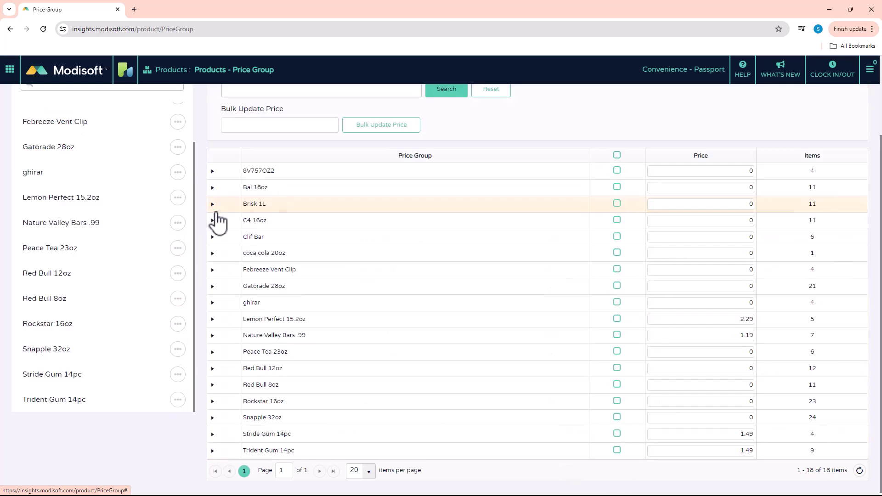